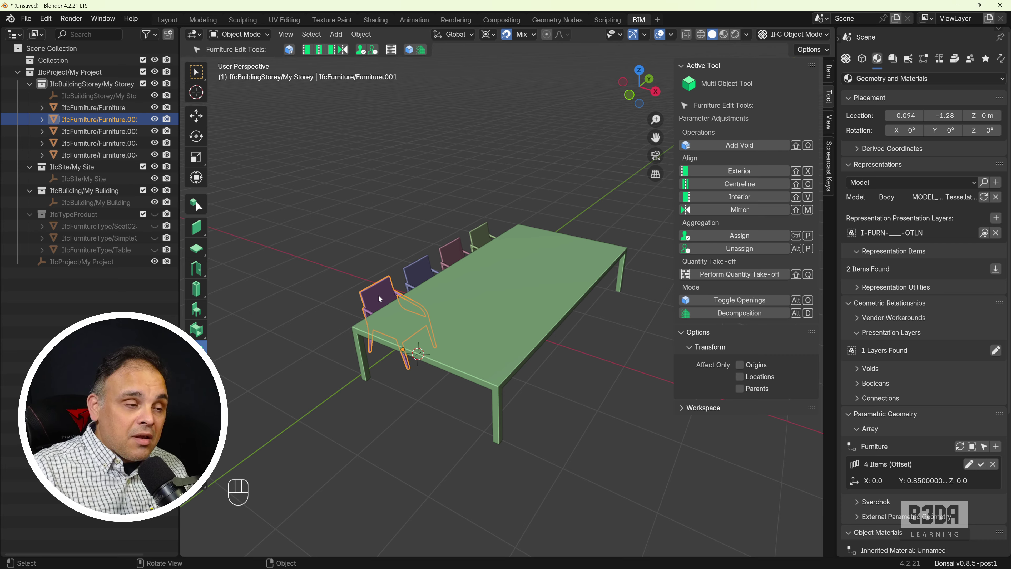
Step: Try to mirror the nearest chair on its own, and reselect it
{"action": "left_click", "coordinate": [752, 208]}
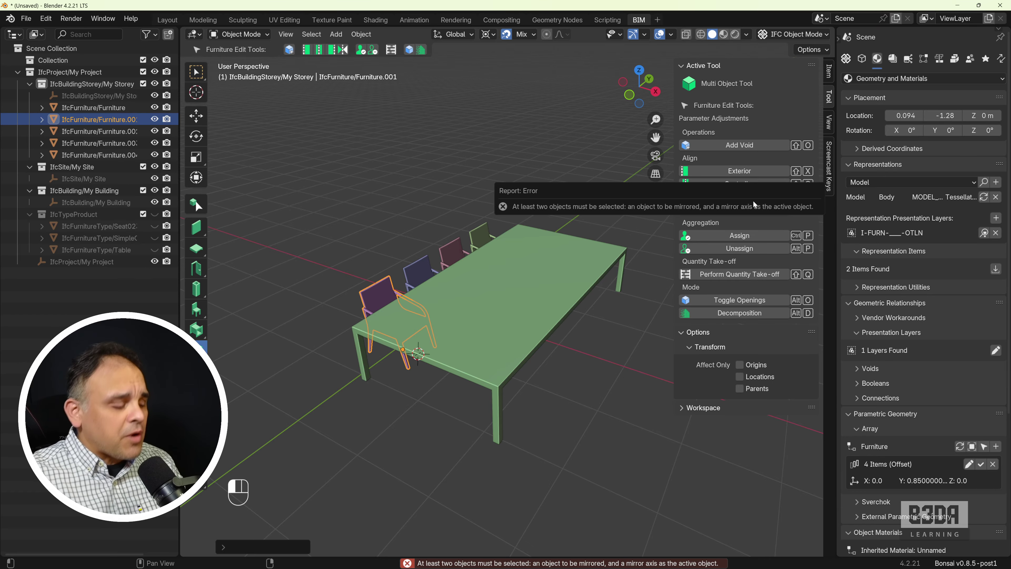
{"action": "left_click", "coordinate": [420, 283]}
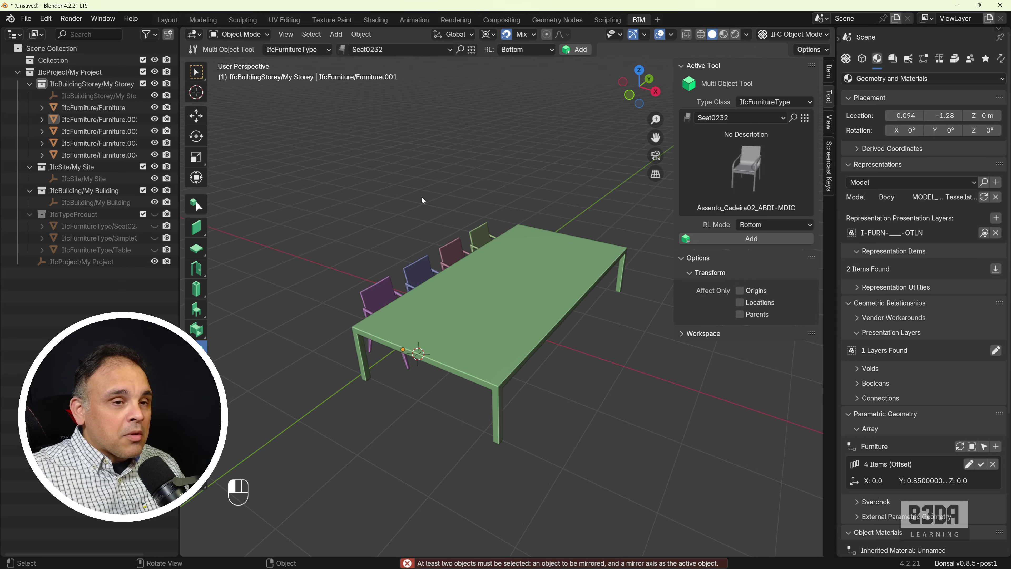
{"action": "left_click", "coordinate": [370, 300]}
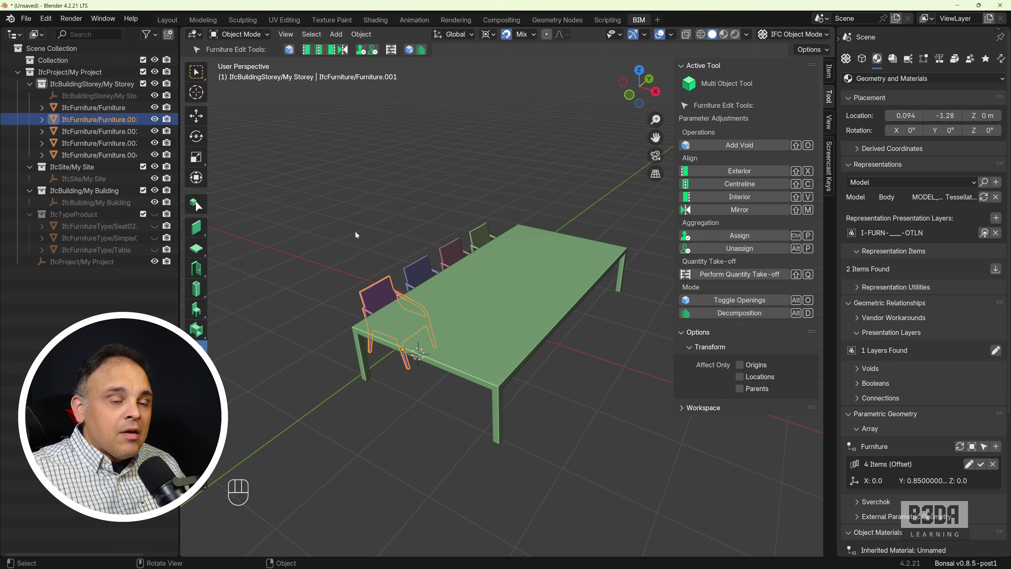
Step: Activate the Select Box tool and snap the 3D cursor to the midpoint of the table's near short edge
{"action": "left_click", "coordinate": [196, 227]}
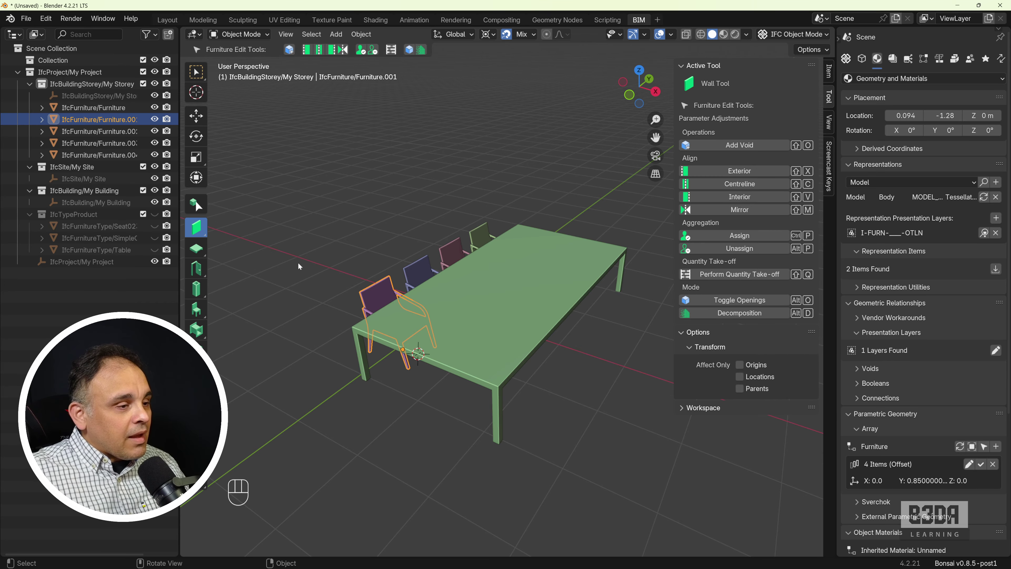
{"action": "left_click", "coordinate": [196, 72]}
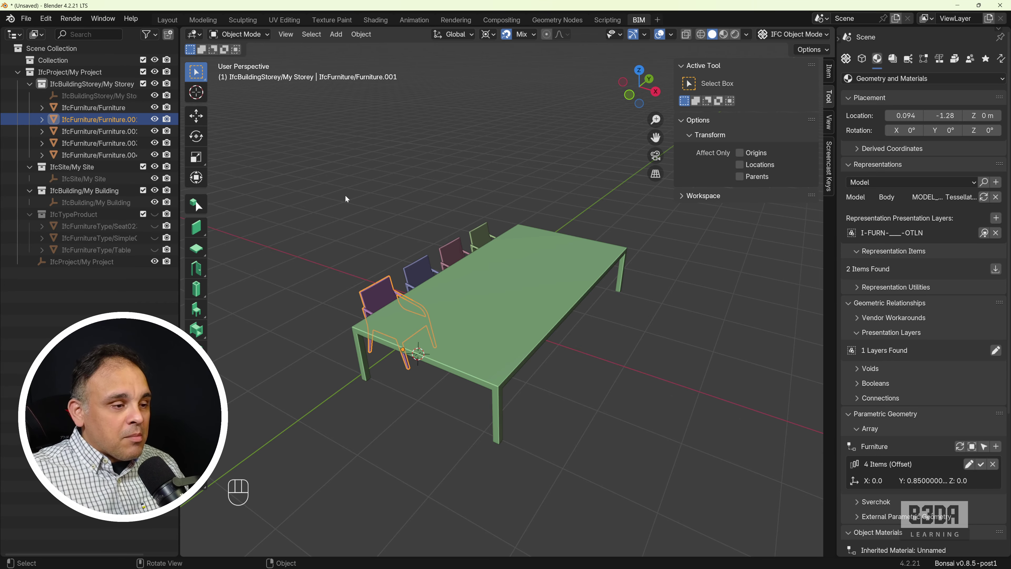
{"action": "middle_click_drag", "start_coordinate": [427, 324], "coordinate": [500, 334]}
{"action": "right_click", "coordinate": [502, 325], "text": "shift"}
{"action": "right_click_drag", "start_coordinate": [502, 325], "coordinate": [487, 323], "text": "shift"}
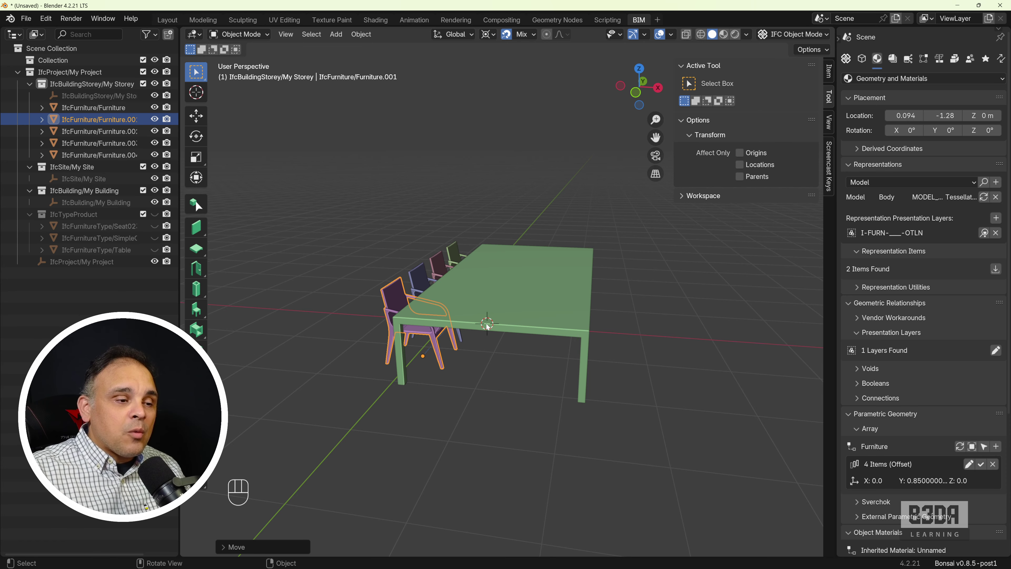
Step: Add a mesh plane at the 3D cursor on the table's near short edge
{"action": "middle_click_drag", "start_coordinate": [488, 356], "coordinate": [465, 393]}
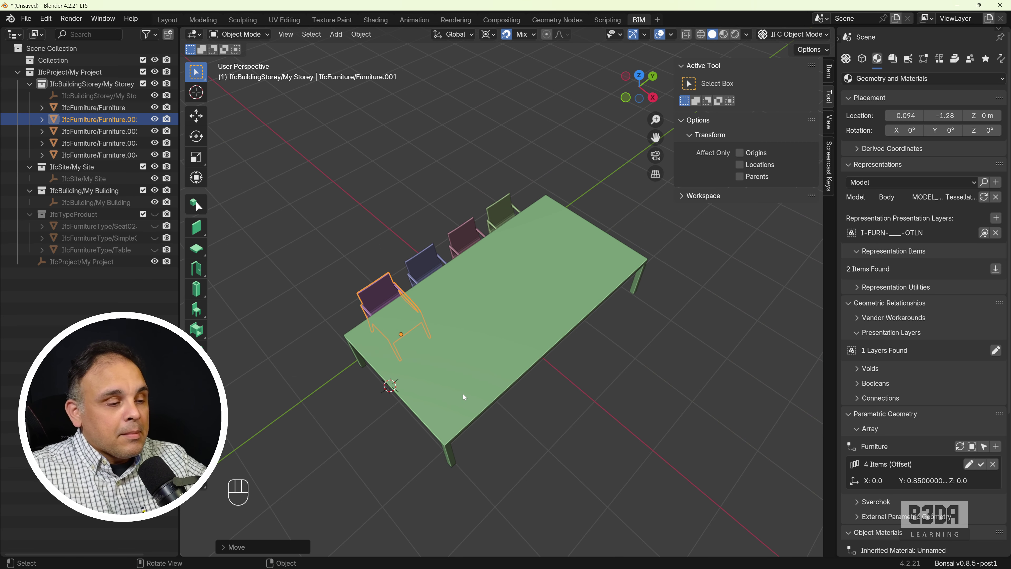
{"action": "key", "text": "shift+ctrl+3"}
{"action": "left_click_drag", "start_coordinate": [355, 408], "coordinate": [637, 183]}
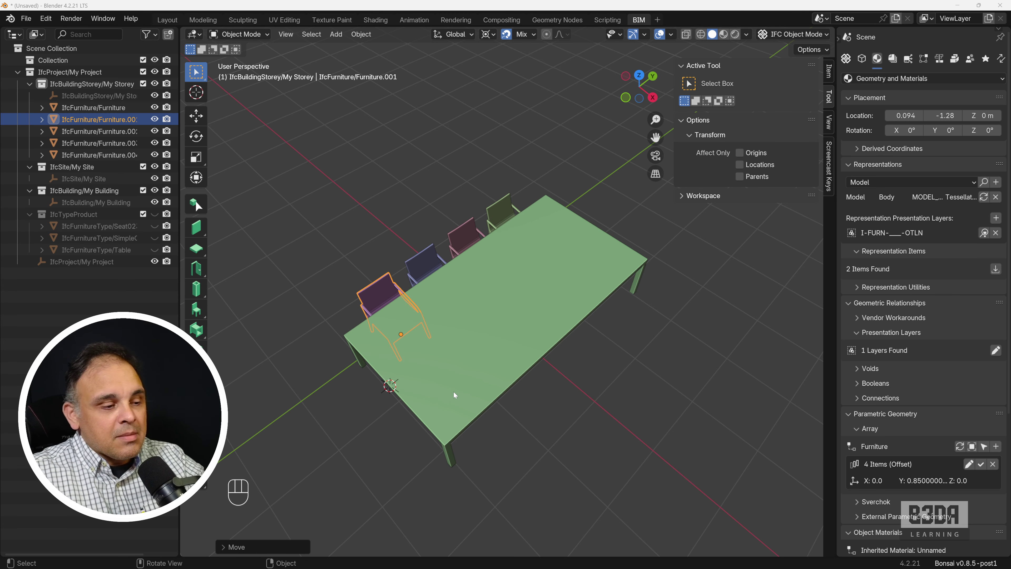
{"action": "middle_click_drag", "start_coordinate": [463, 382], "coordinate": [458, 377]}
{"action": "key", "text": "shift+a"}
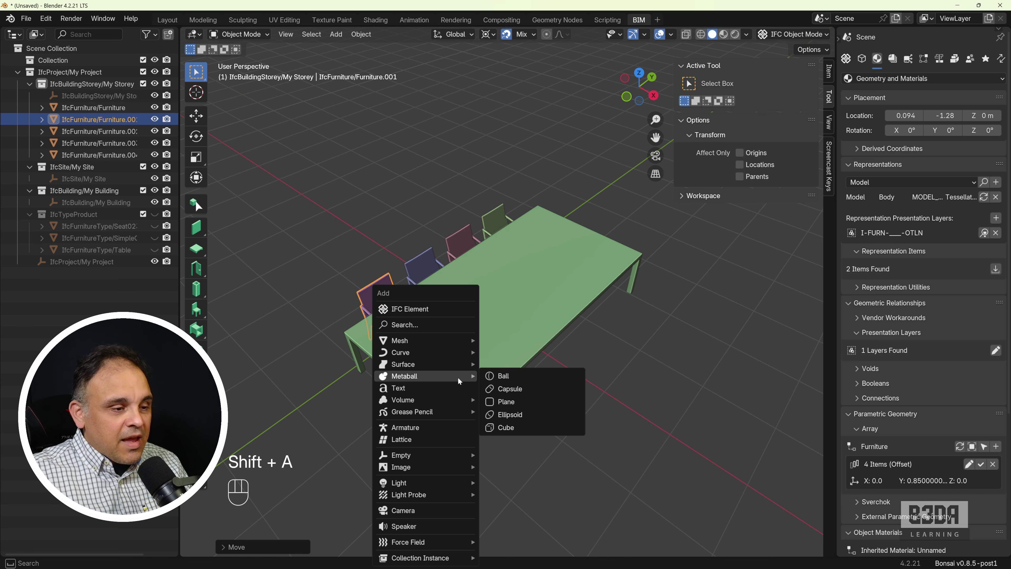
{"action": "mouse_move", "coordinate": [454, 339]}
{"action": "left_click", "coordinate": [553, 114]}
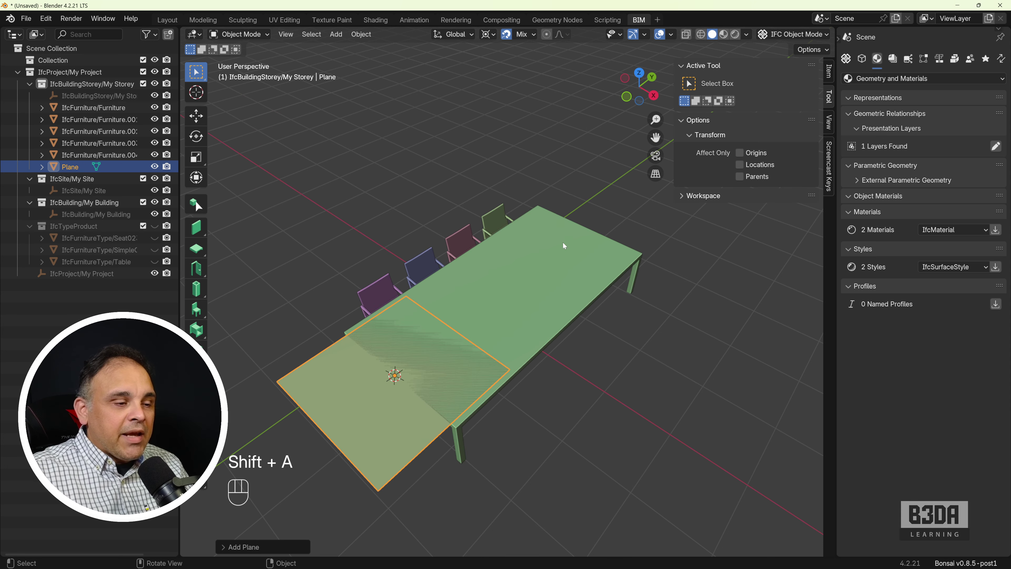
Step: Rotate the plane 90° about the global Y axis so it stands upright along the table's length
{"action": "key", "text": "r"}
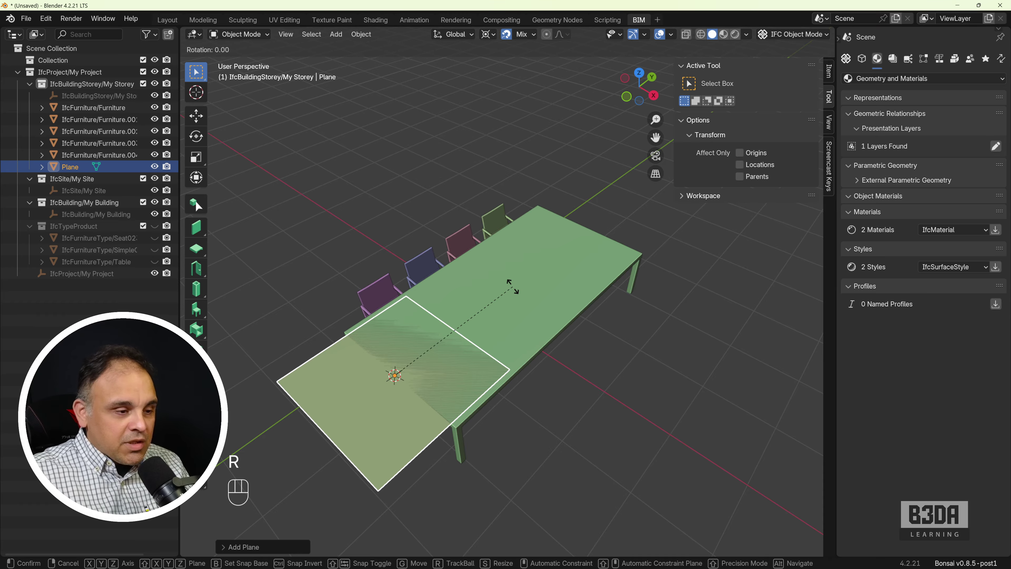
{"action": "key", "text": "y"}
{"action": "key", "text": "KP_9"}
{"action": "key", "text": "KP_0"}
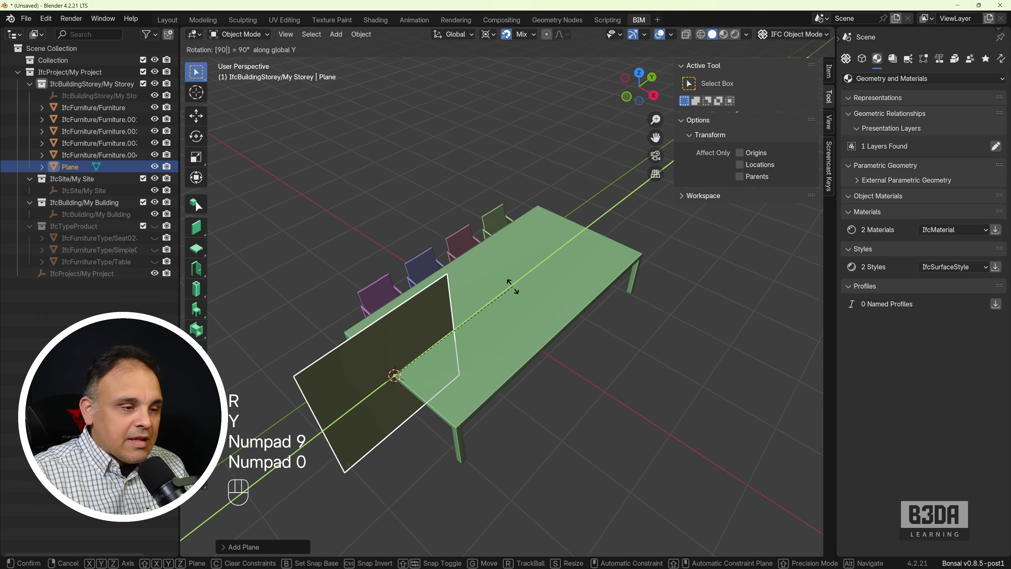
{"action": "key", "text": "KP_Enter"}
Step: In Edit Mode, move the plane's far vertical edge along global Y past the table's far end, and return to Object Mode
{"action": "middle_click_drag", "start_coordinate": [516, 285], "coordinate": [530, 290]}
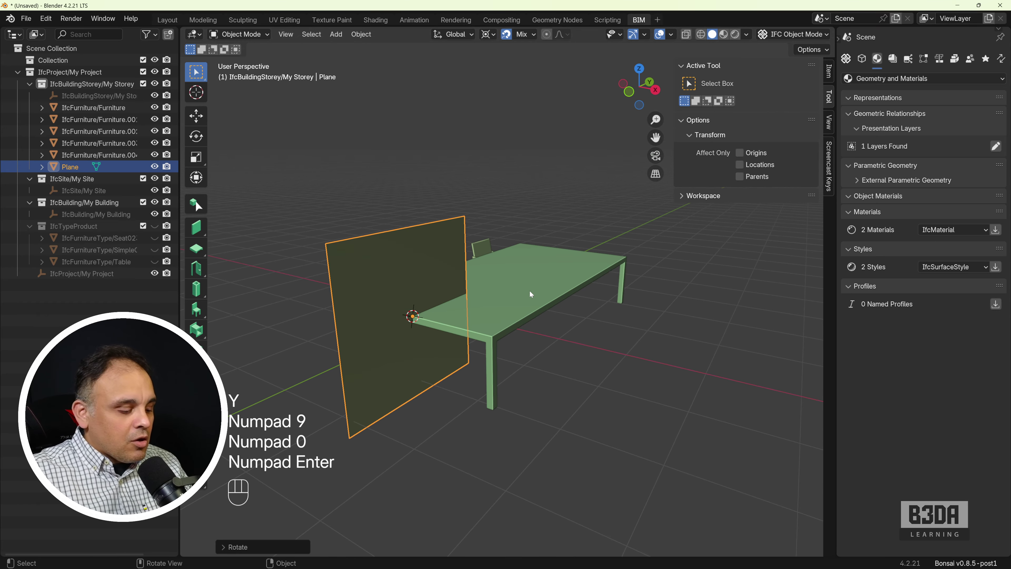
{"action": "key", "text": "Tab"}
{"action": "left_click_drag", "start_coordinate": [453, 195], "coordinate": [466, 322]}
{"action": "key", "text": "shift+ctrl+2"}
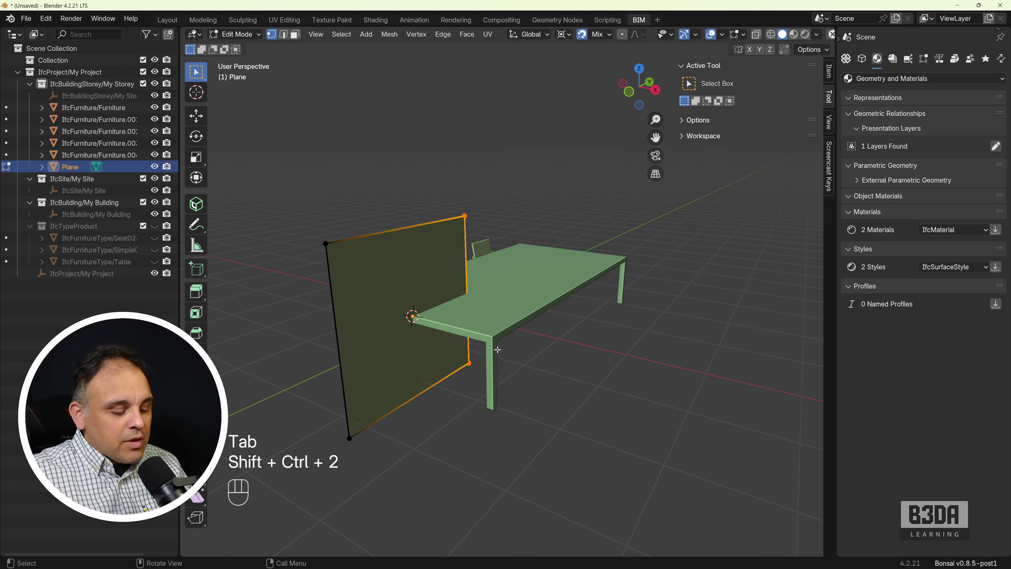
{"action": "key", "text": "g"}
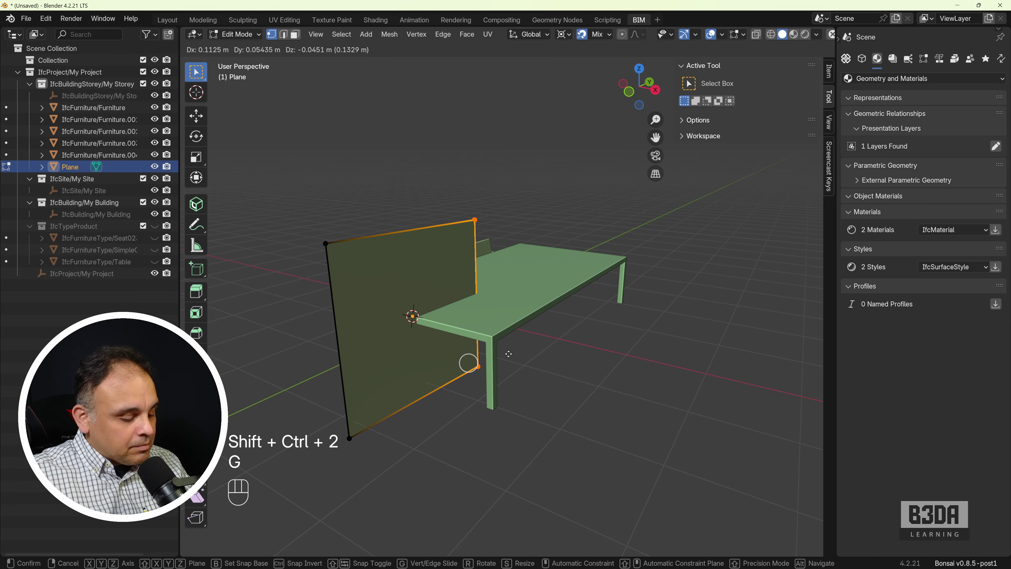
{"action": "key", "text": "y"}
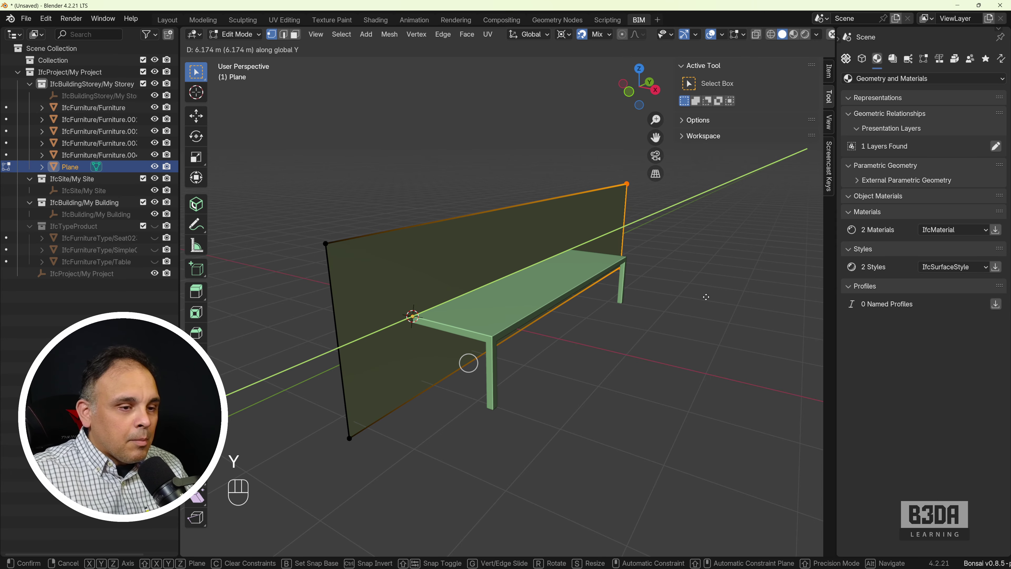
{"action": "left_click", "coordinate": [673, 314]}
{"action": "key", "text": "Tab"}
Step: Snap the 3D cursor to the plane's upper near corner and set the plane's origin to the 3D cursor
{"action": "middle_click_drag", "start_coordinate": [666, 335], "coordinate": [606, 357]}
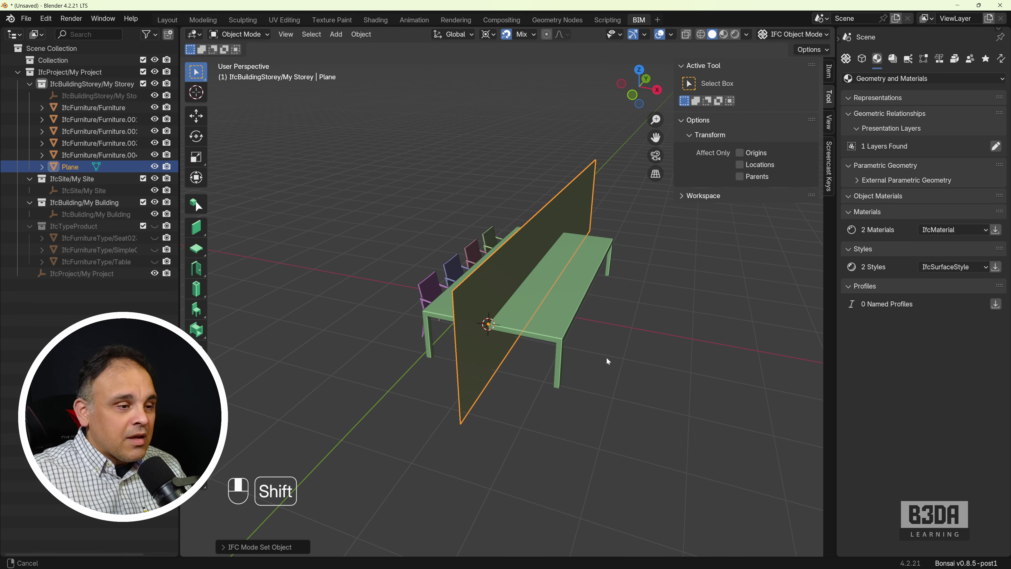
{"action": "key", "text": "g"}
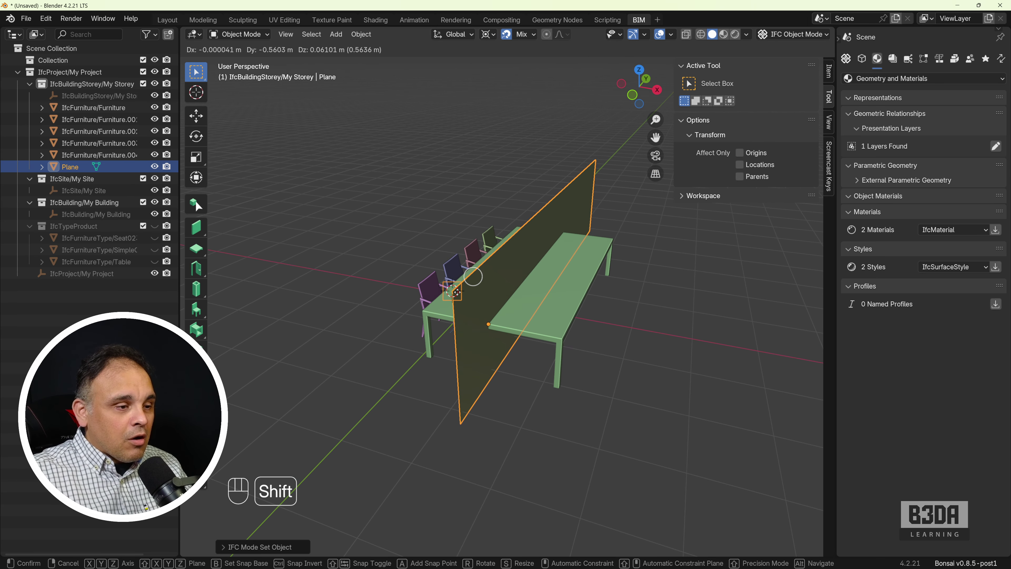
{"action": "left_click", "coordinate": [457, 292]}
{"action": "mouse_move", "coordinate": [480, 318]}
{"action": "middle_mouse_down"}
{"action": "mouse_move", "coordinate": [489, 326]}
{"action": "mouse_move", "coordinate": [467, 319]}
{"action": "middle_mouse_up"}
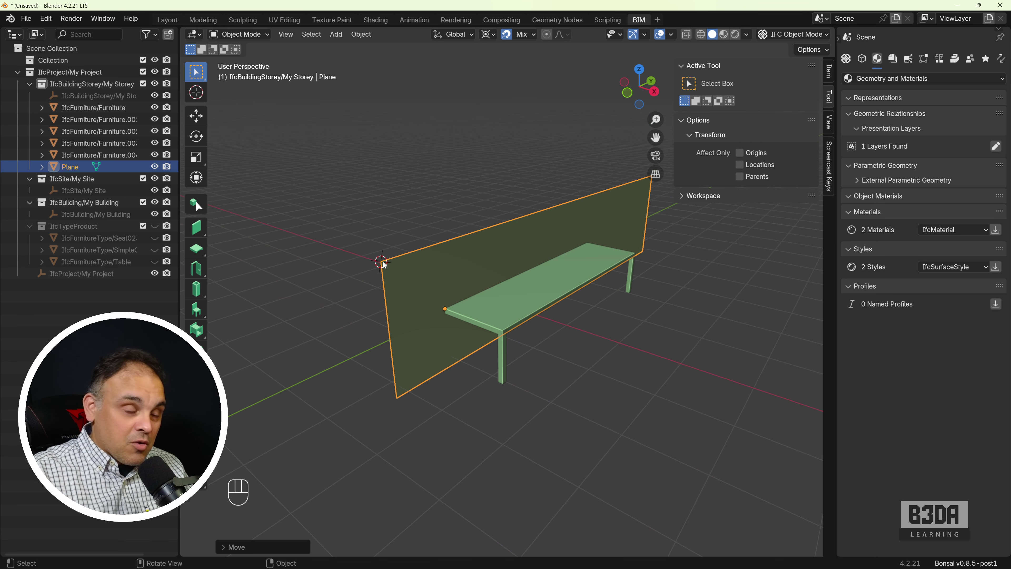
{"action": "left_click", "coordinate": [361, 34]}
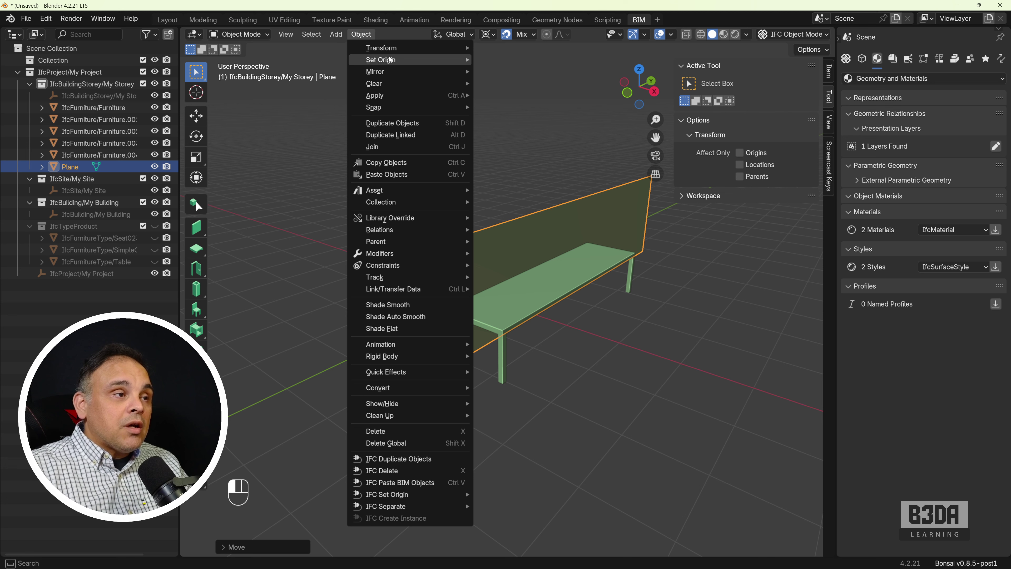
{"action": "mouse_move", "coordinate": [390, 59]}
{"action": "left_click", "coordinate": [554, 86]}
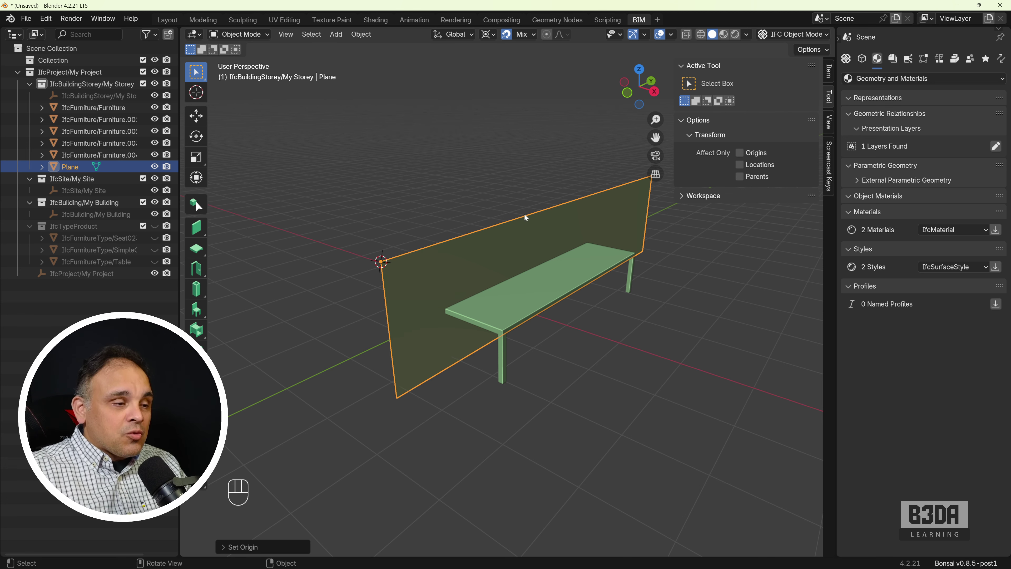